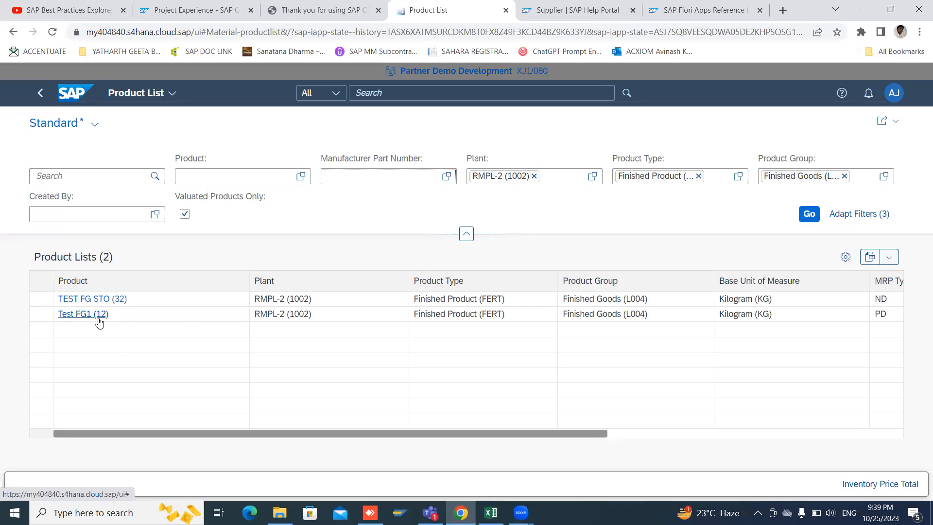
Step: Try to open the Manage Product Master Data app through the global search
left_click(390, 94)
type("MANAGE PRODUCTBMASTER D")
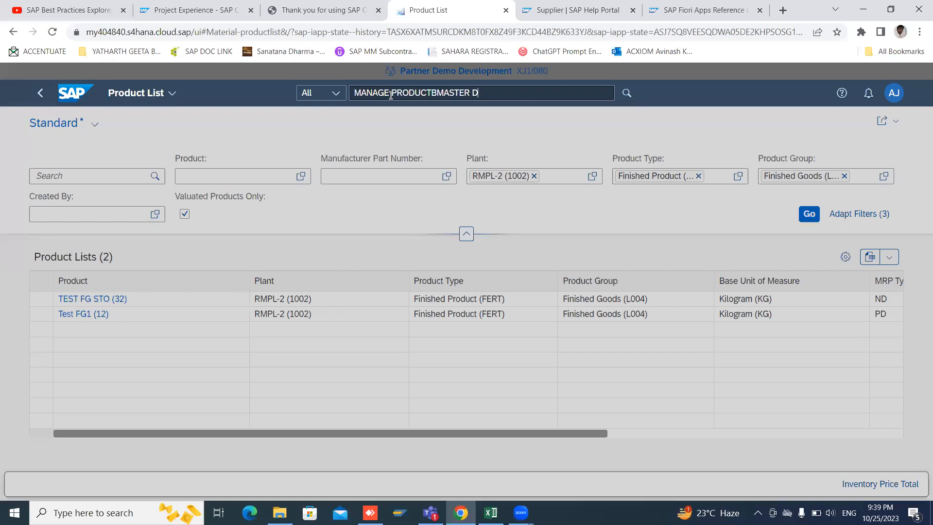
left_click(436, 93)
key("BackSpace")
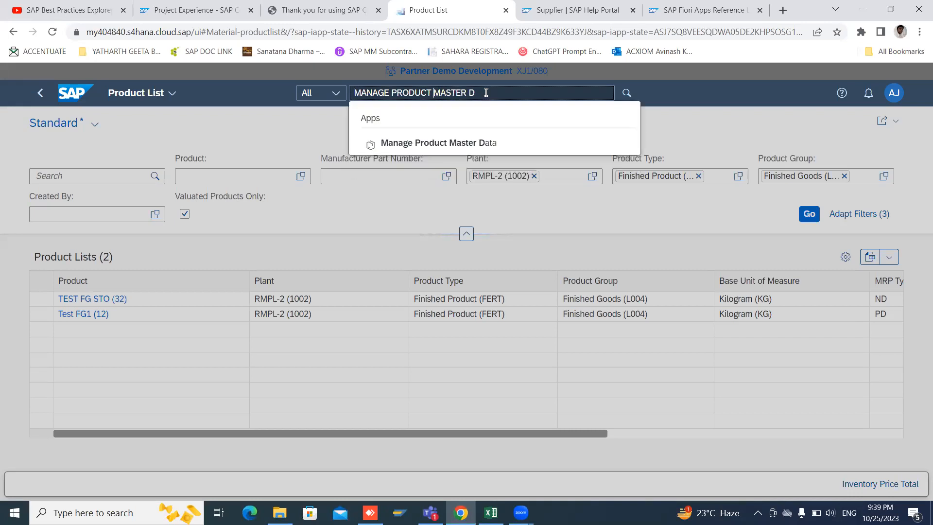
left_click(450, 143)
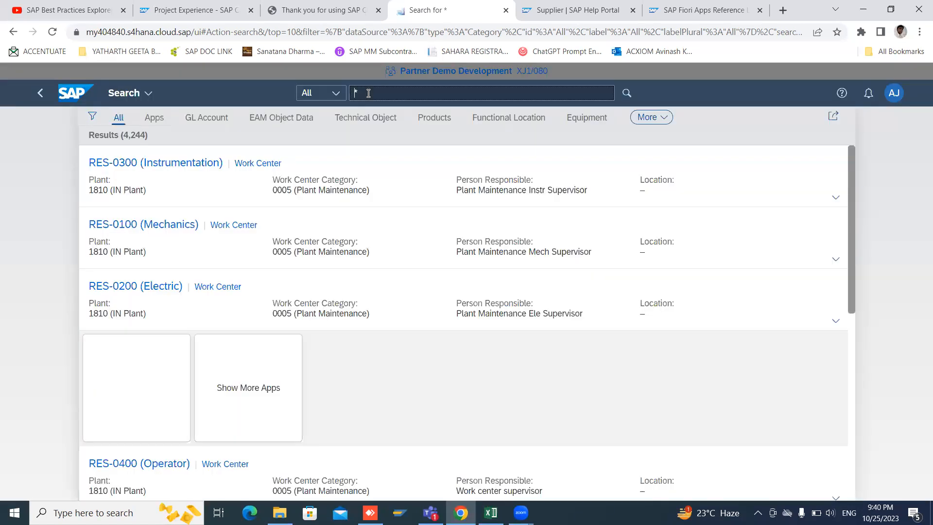
Step: Search for and open the Manage Product Master Data app
type("MANAGE PROD")
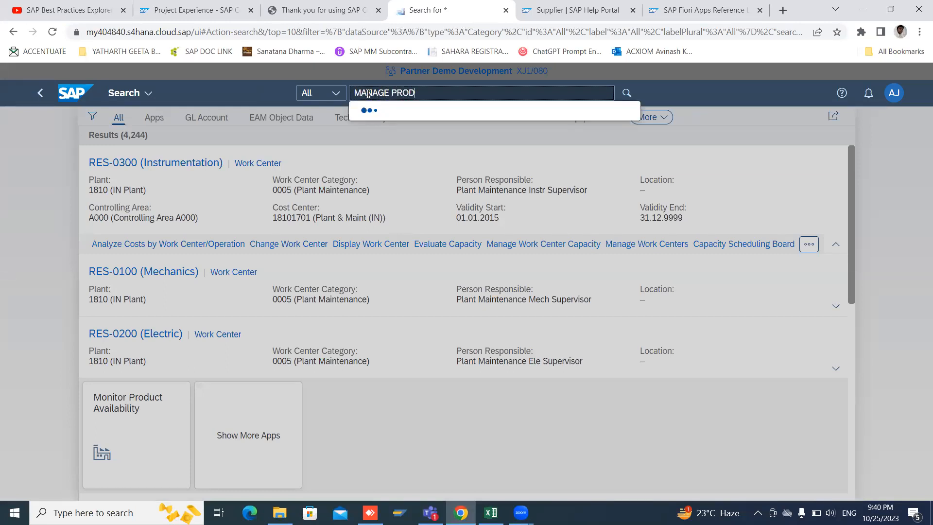
type("UCT MAS")
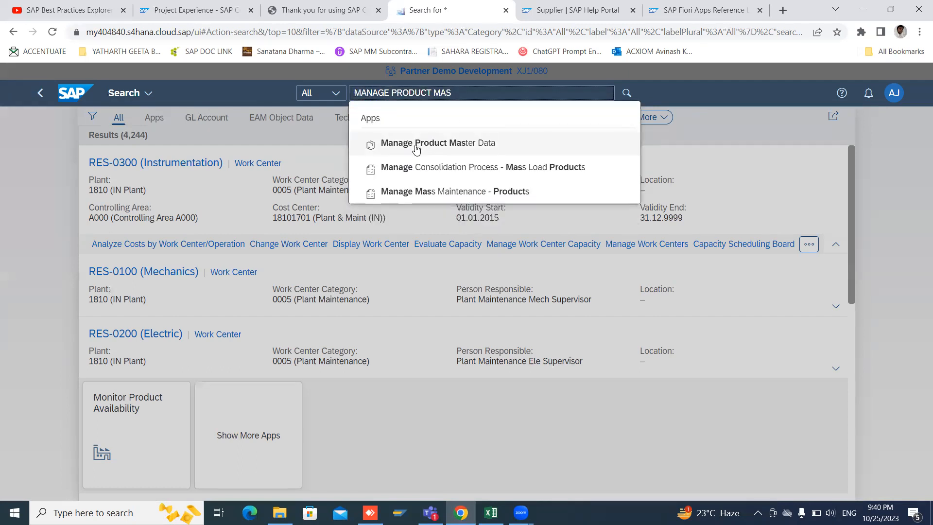
left_click(415, 144)
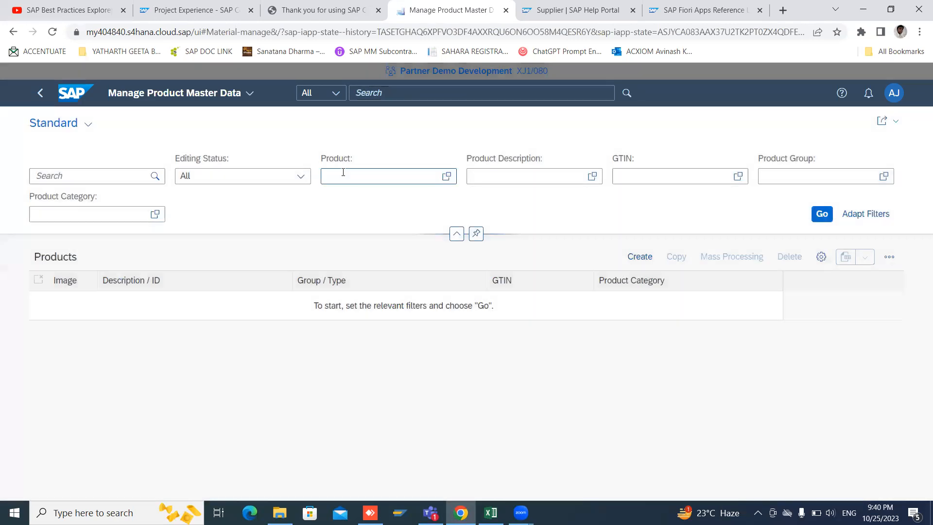
Step: Filter the products by Test FG1 (12) and run the search
left_click(343, 173)
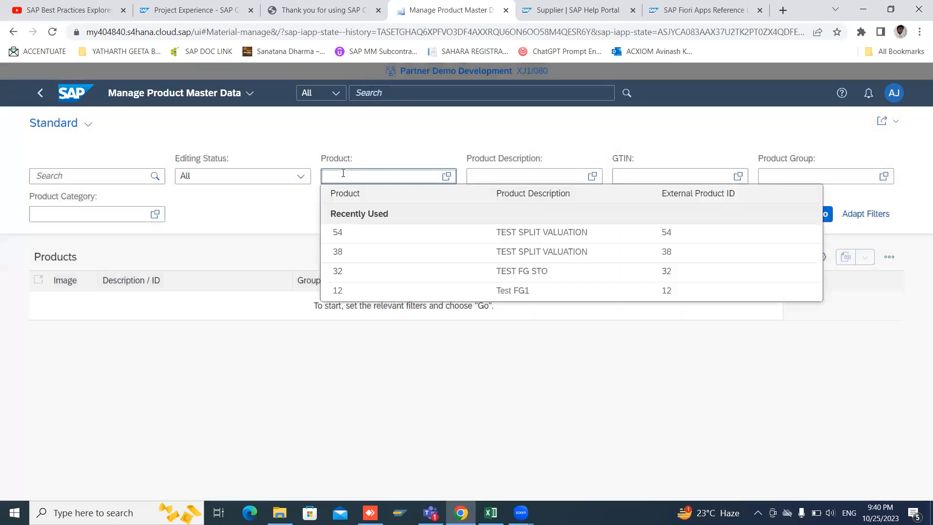
left_click(340, 290)
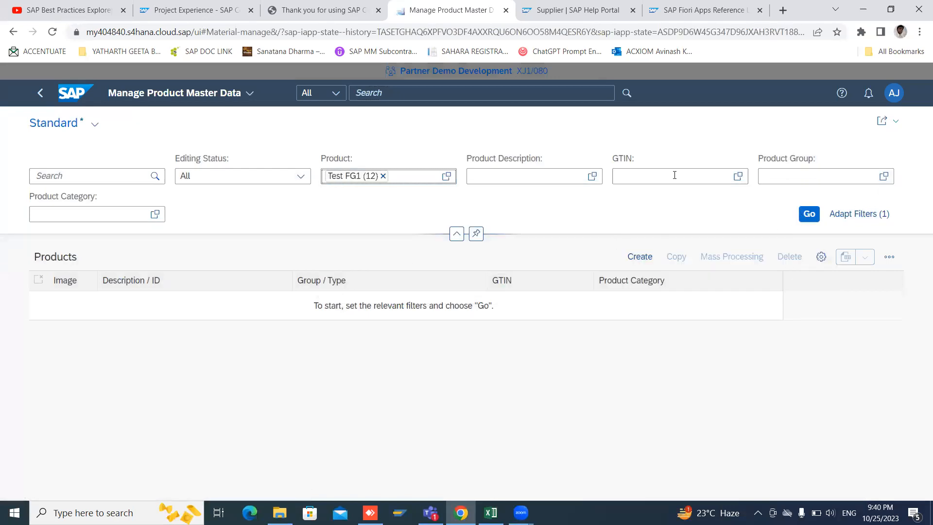
left_click(809, 215)
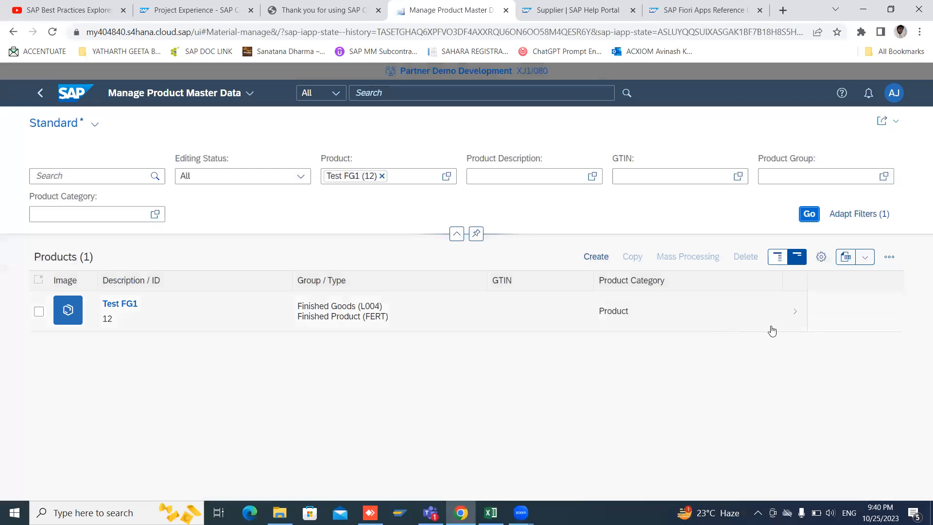
Step: Open product Test FG1 and switch it into edit mode
left_click(799, 317)
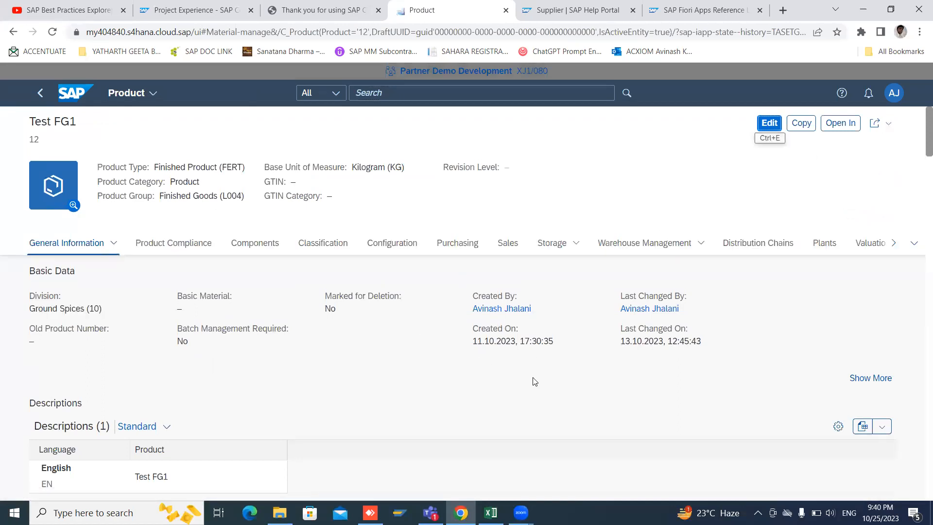
left_click(765, 125)
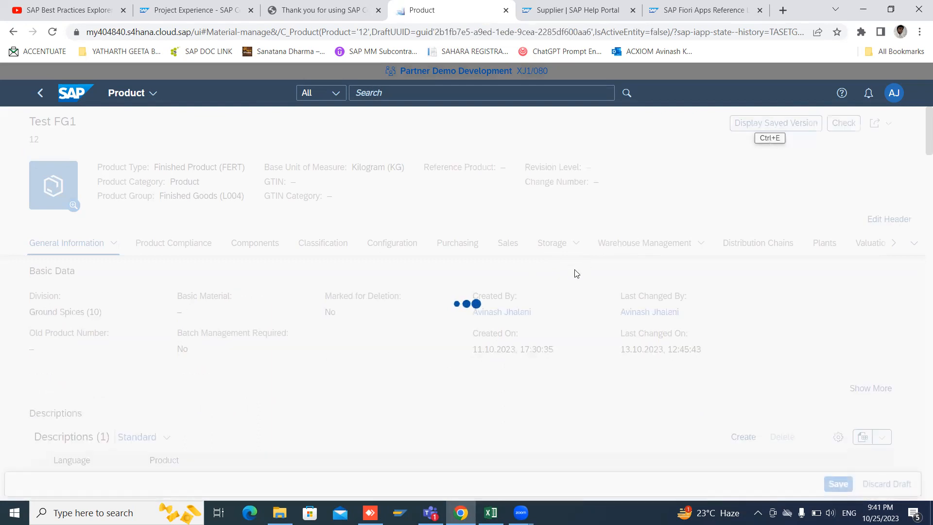
Step: Open the plant data for RMPL-2 (1002) of the product
left_click(551, 246)
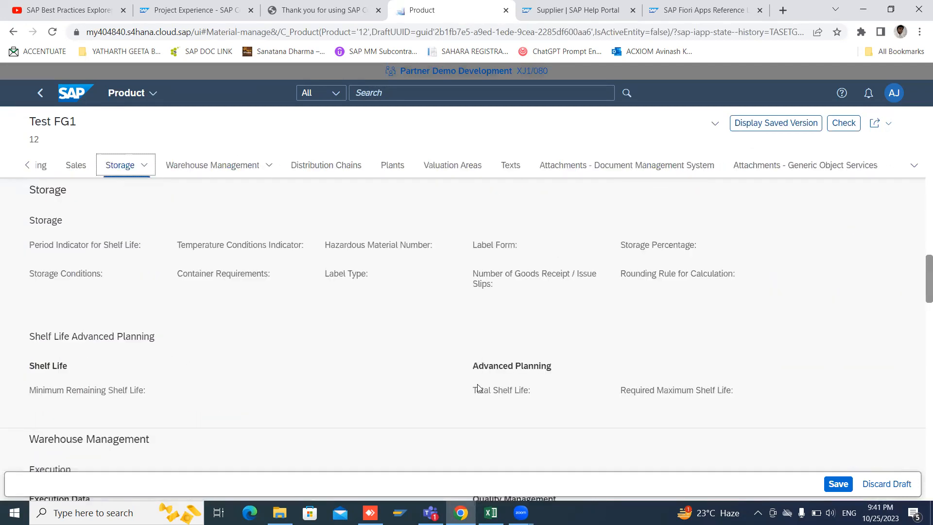
scroll(477, 387, "down", 4)
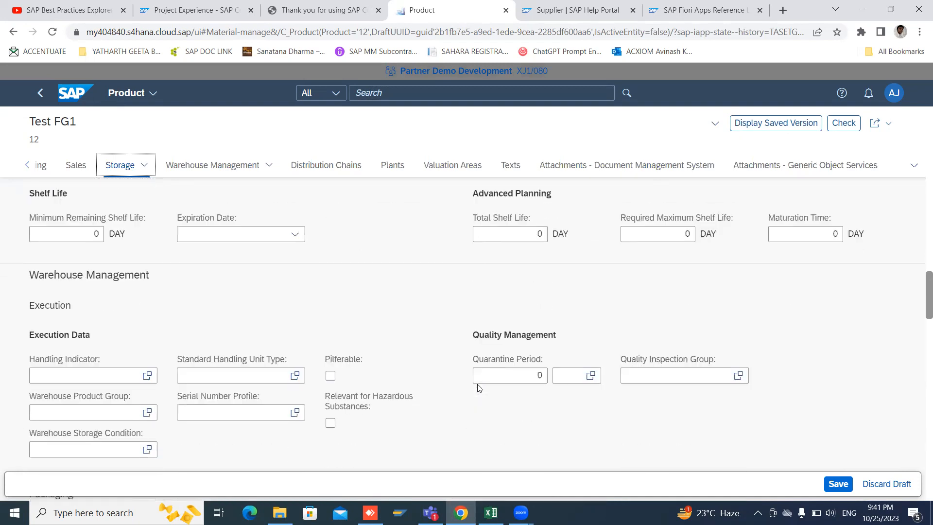
scroll(477, 387, "up", 5)
scroll(478, 387, "up", 1)
left_click(27, 168)
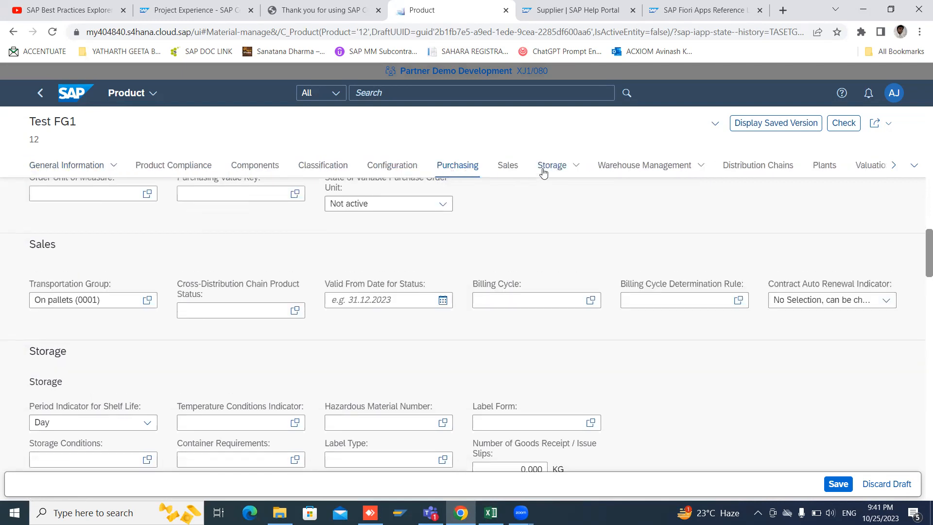
left_click(818, 166)
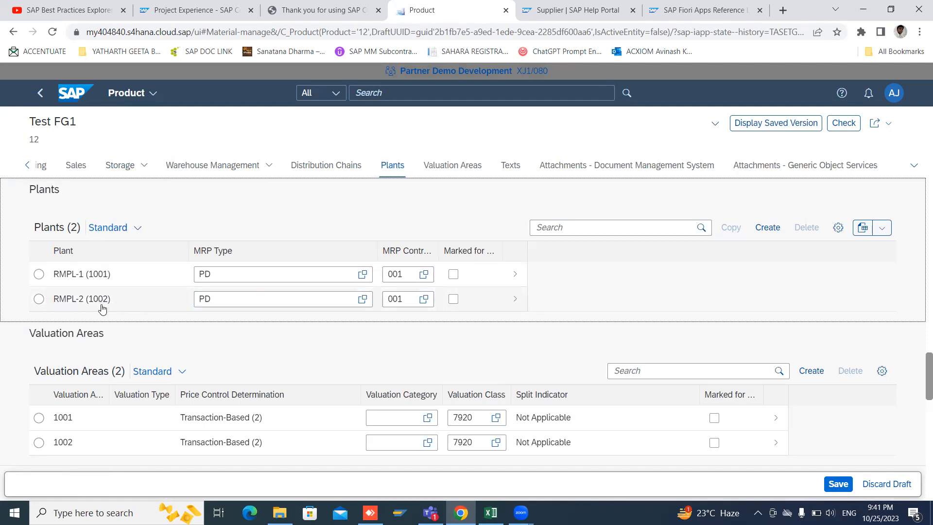
left_click(516, 302)
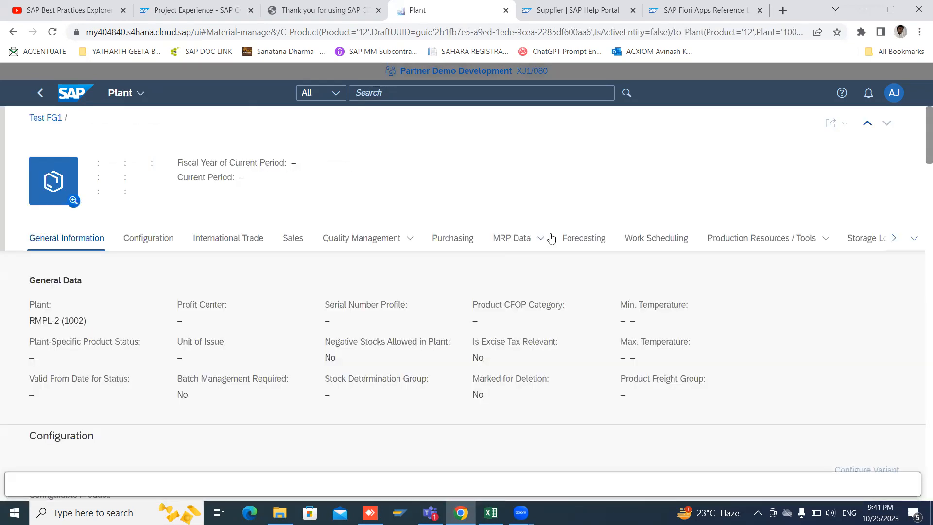
Step: Review the existing RM SLOC (1001) storage location entry of plant RMPL-2
left_click(852, 263)
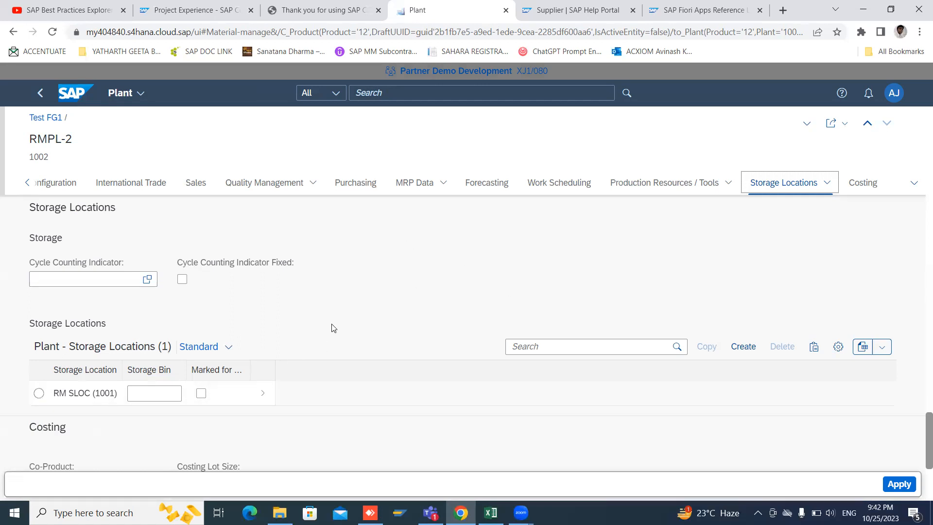
left_click(264, 399)
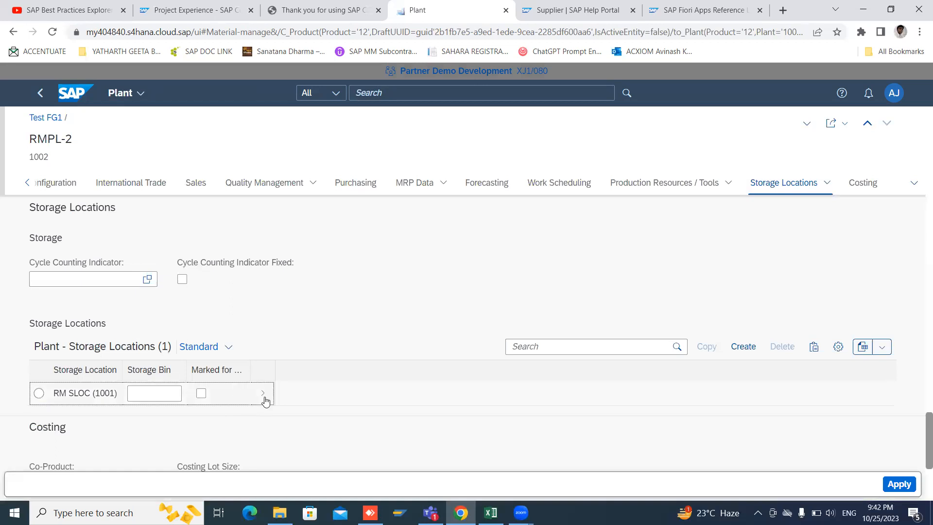
left_click(265, 399)
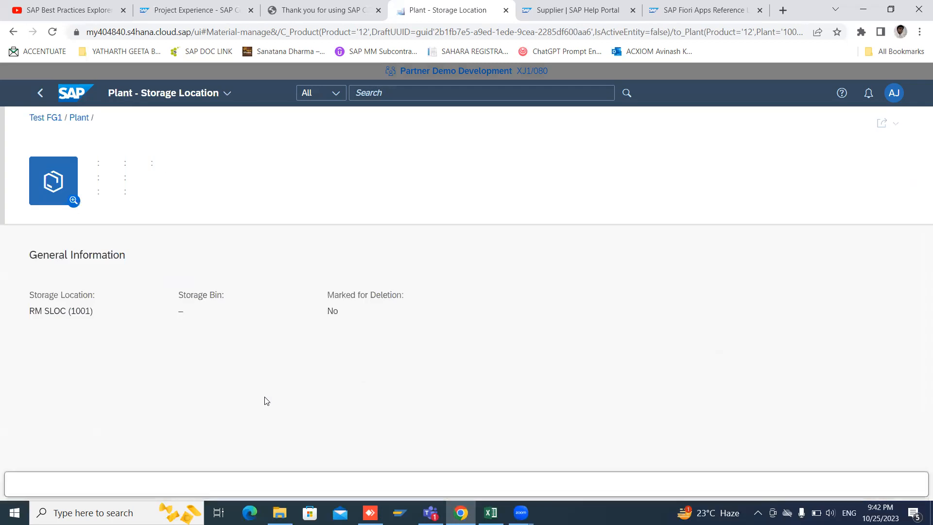
left_click(41, 98)
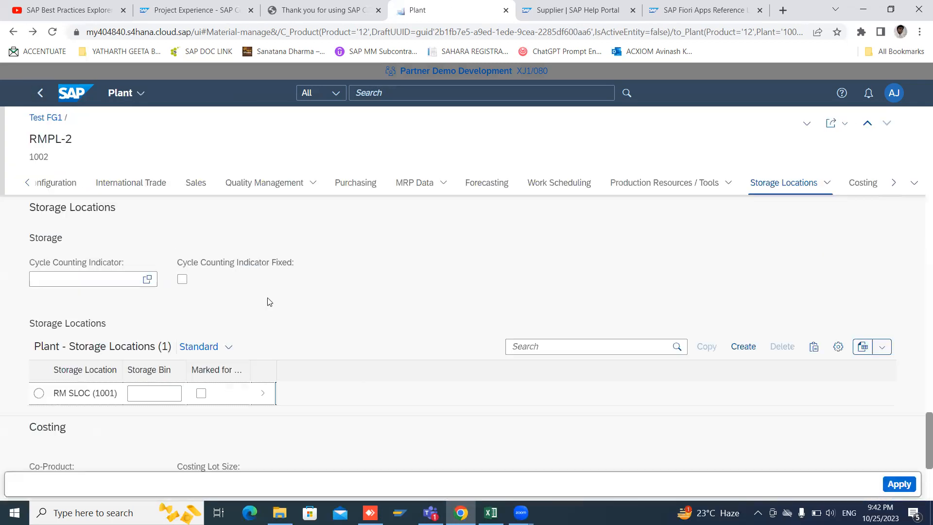
Step: Add storage location 1003 (FG SLOC) to plant RMPL-2 and apply the plant data
left_click(742, 347)
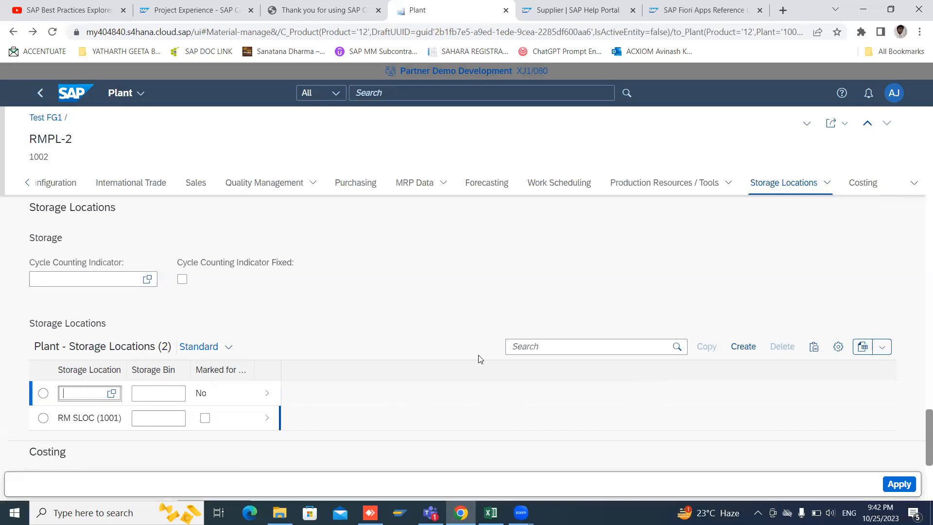
left_click(111, 394)
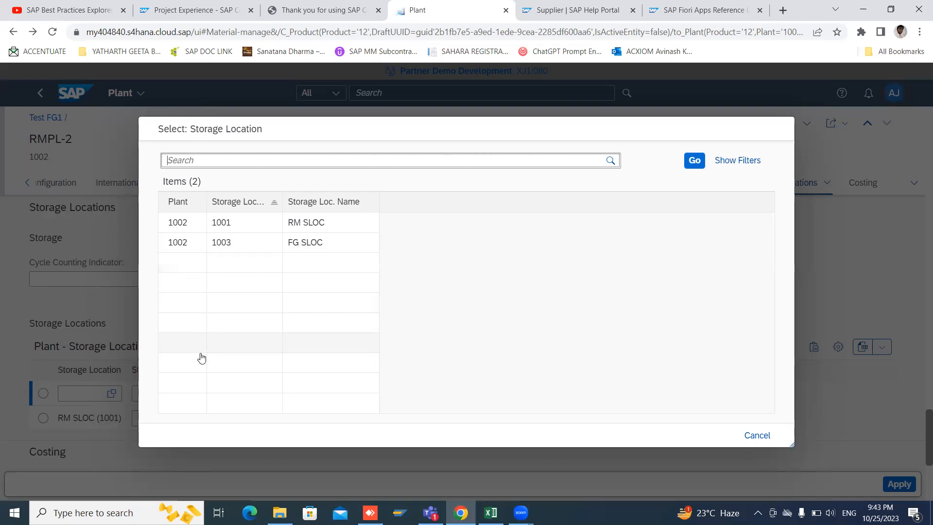
left_click(184, 244)
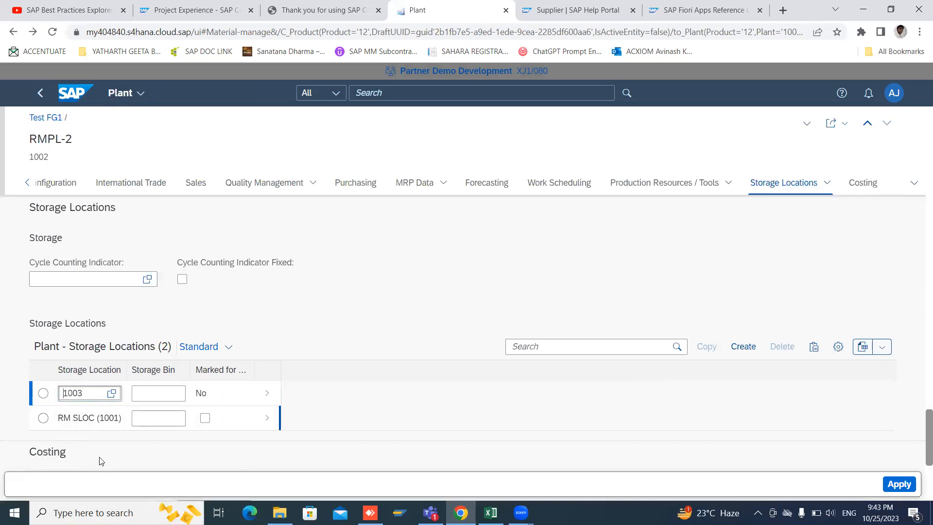
left_click(898, 484)
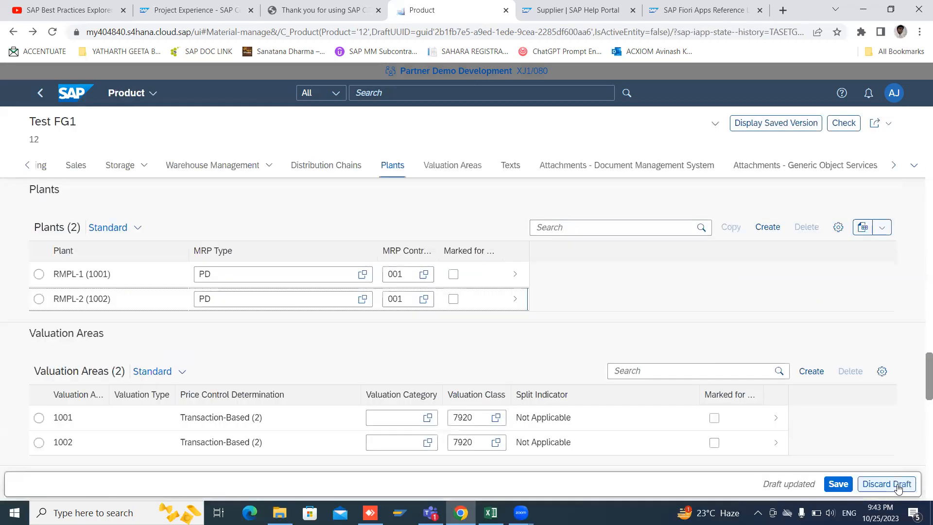
Step: Check the product draft and review the storage locations of plant RMPL-2
left_click(849, 127)
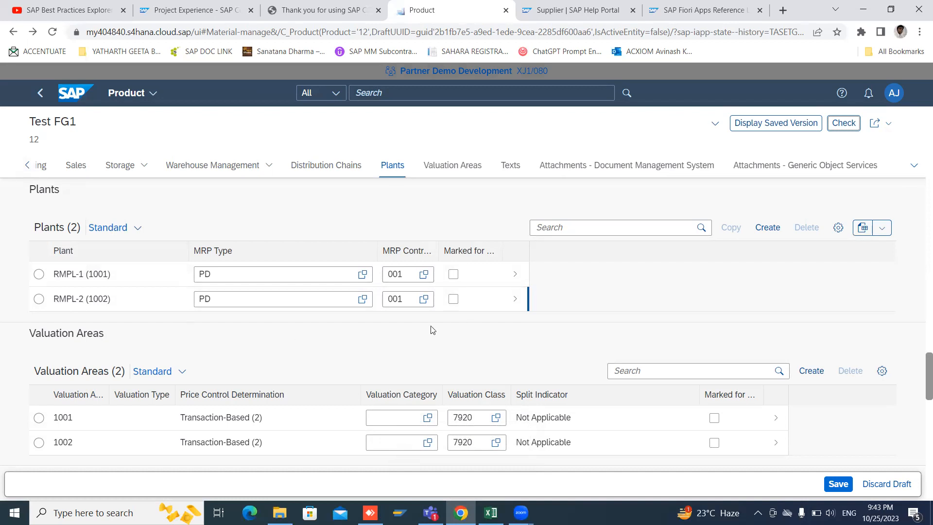
left_click(516, 300)
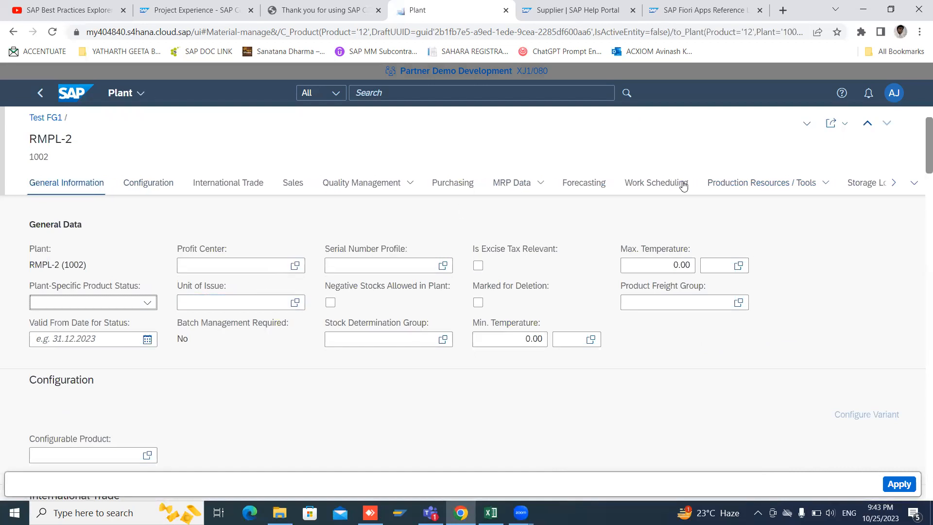
left_click(867, 183)
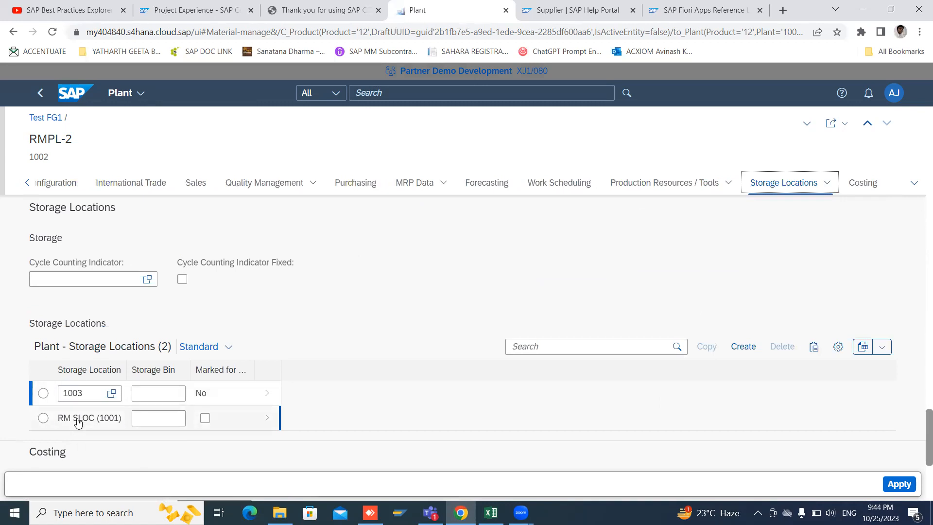
Step: Apply the plant data and save the product
left_click(903, 484)
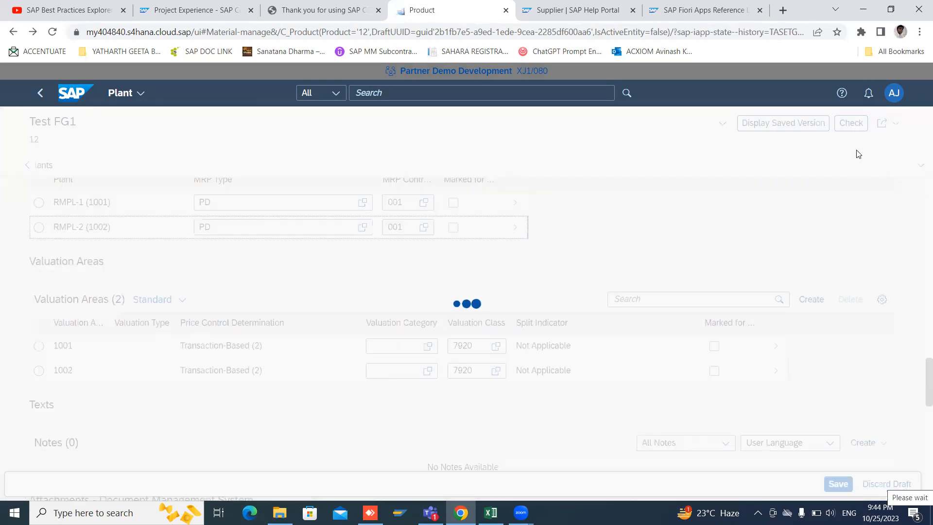
left_click(832, 479)
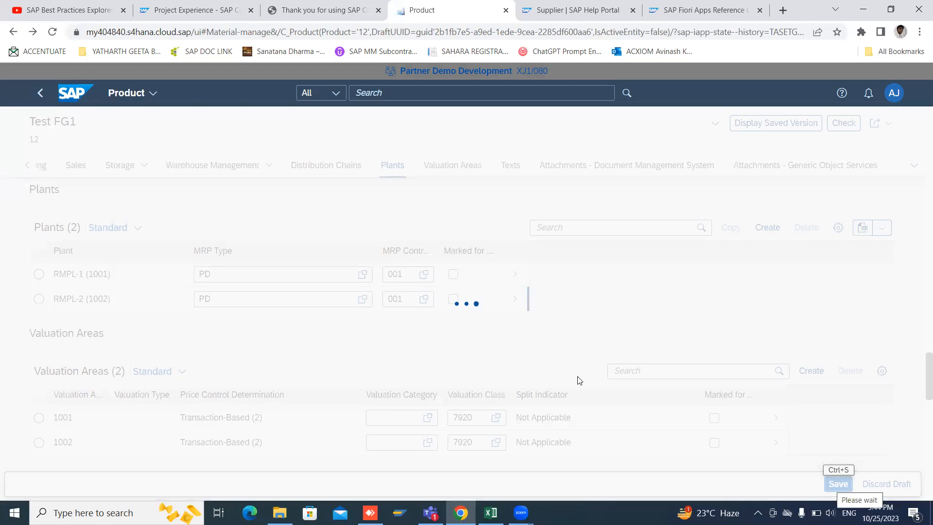